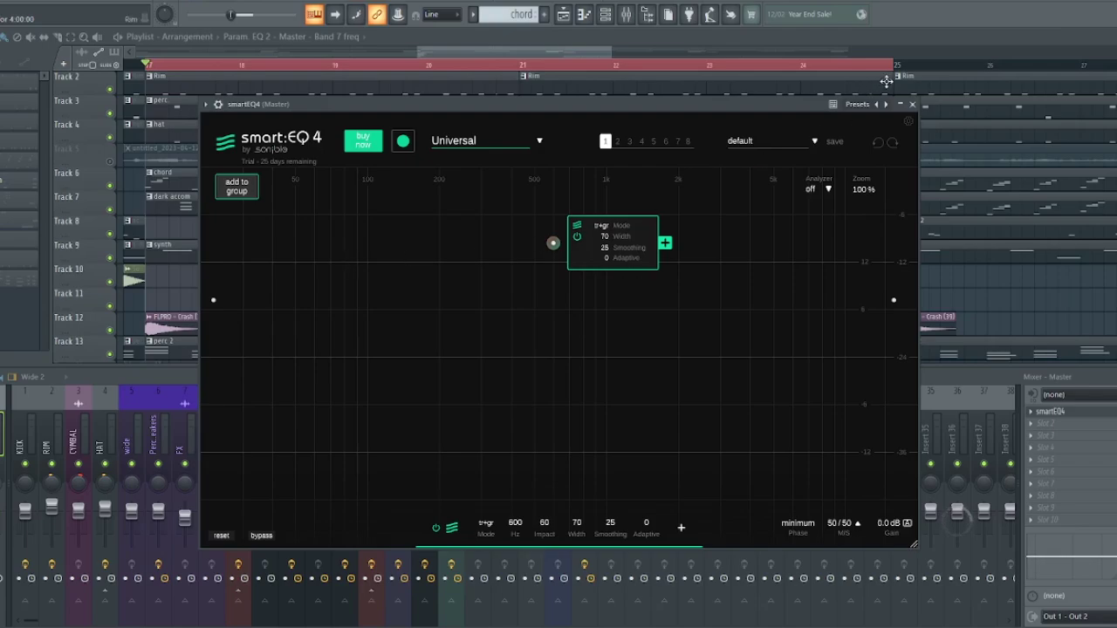
Close the Master's smart:EQ 4 plugin window to reveal the playlist and mixer
left_click(563, 76)
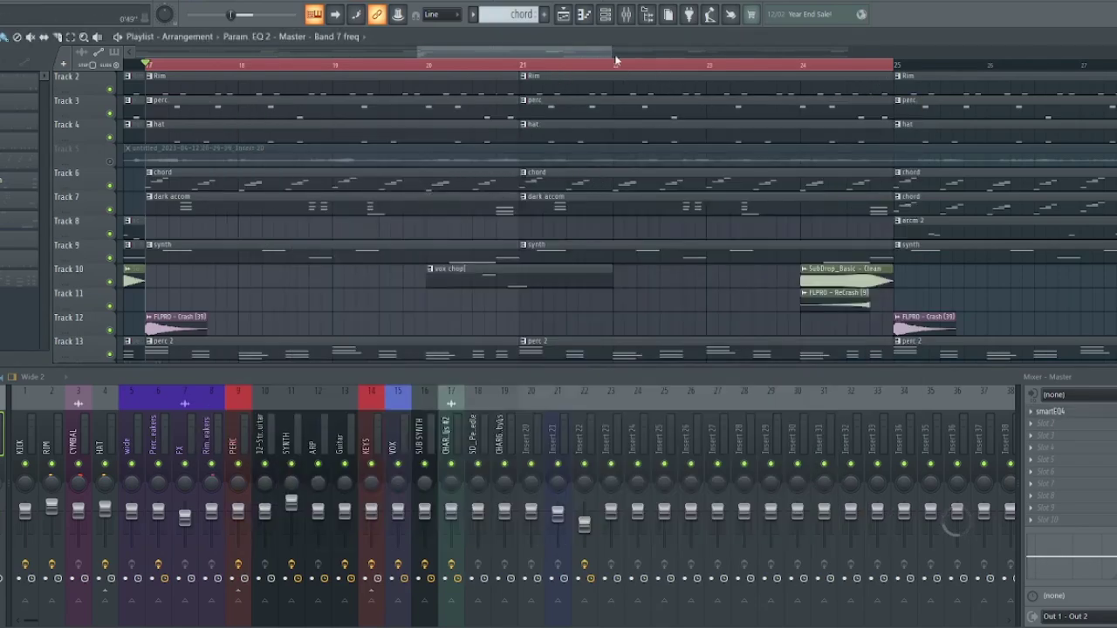
Zoom the playlist out to show more bars, then play and stop the arrangement
left_click_drag(611, 52, 419, 68)
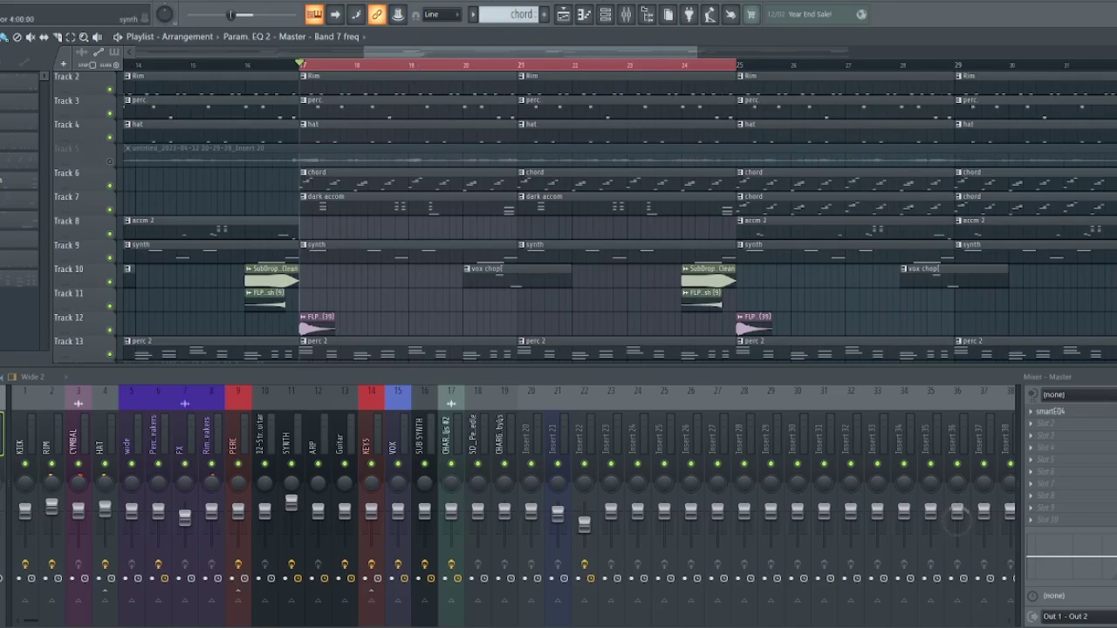
key("space")
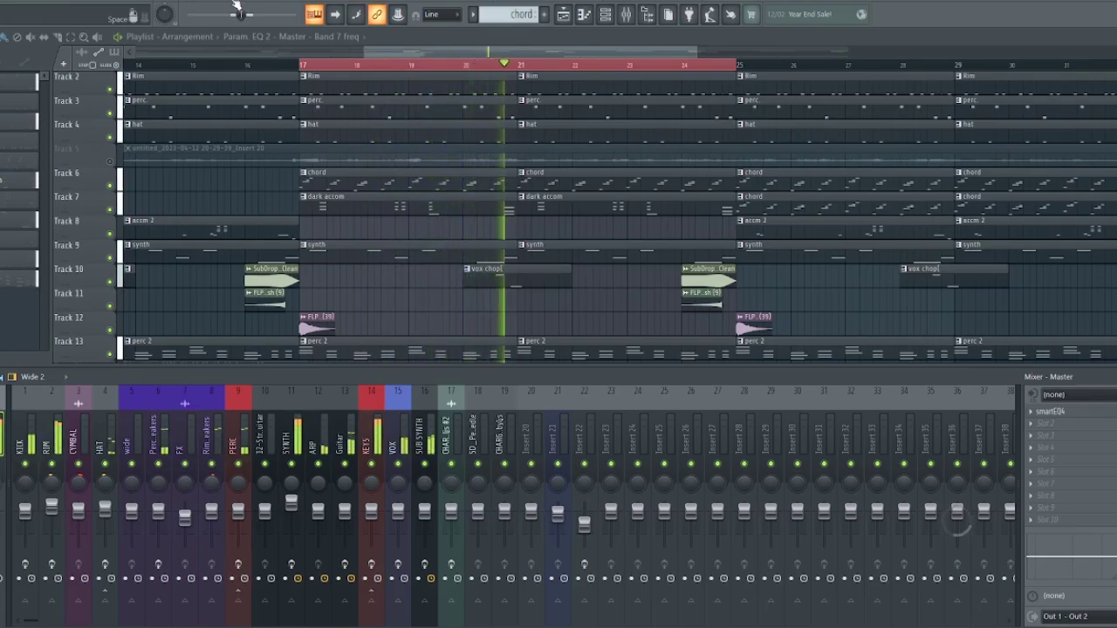
key("space")
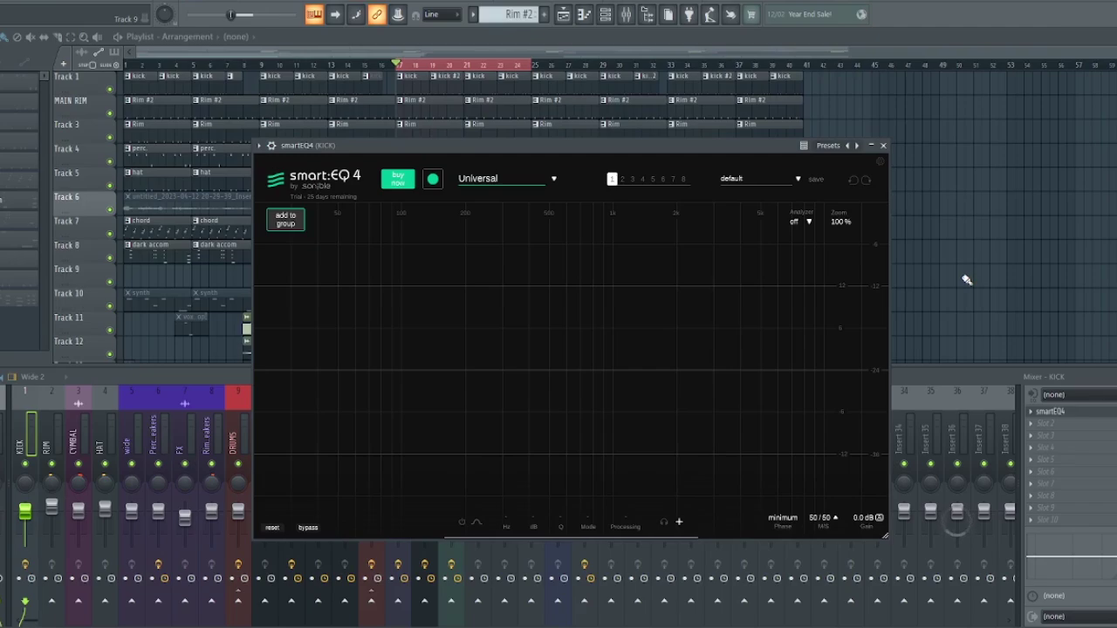
Close the KICK smart:EQ 4, then open the Master channel's smart:EQ 4 and reset it
left_click(883, 145)
left_click(3, 436)
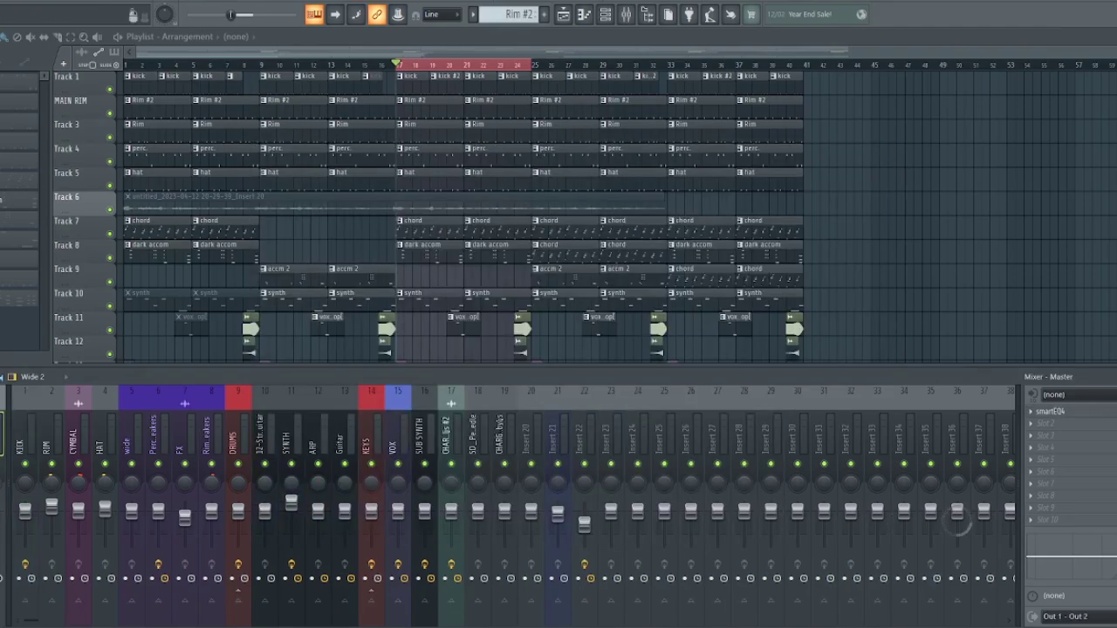
left_click(1050, 414)
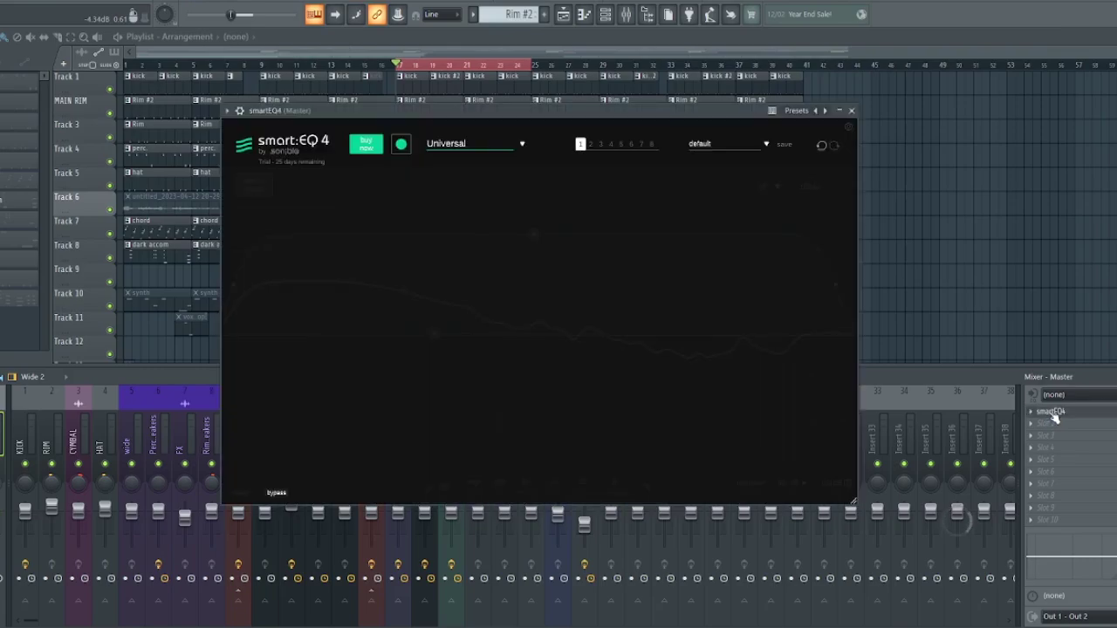
left_click(581, 390)
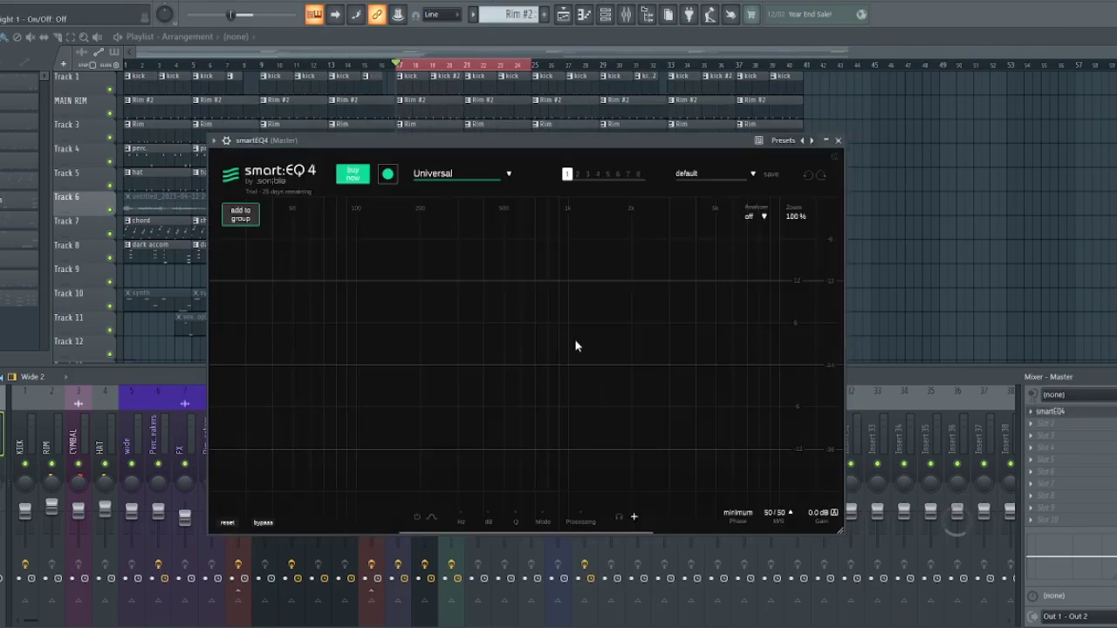
Create a new smart:EQ group named 'mix'
left_click(245, 218)
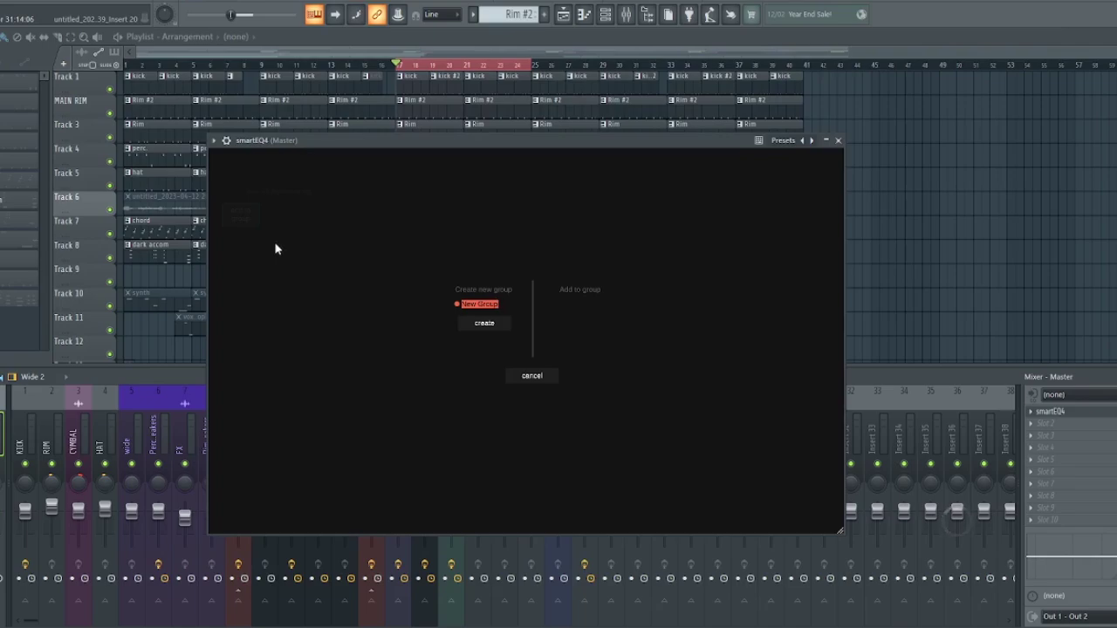
type("mix")
key("Return")
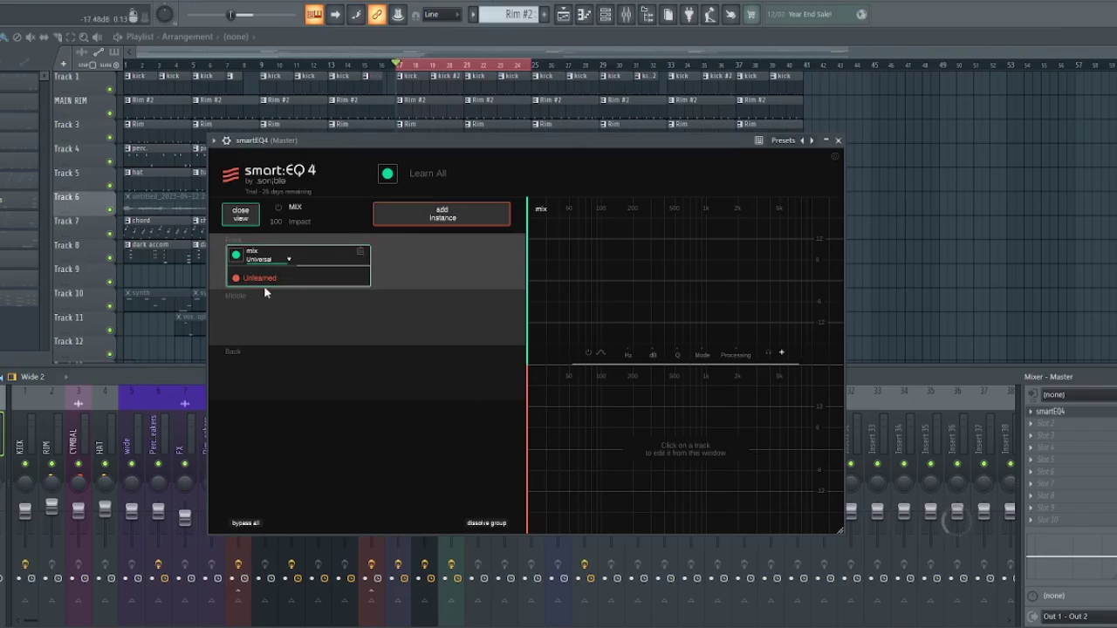
Rename the group's Master track to 'MIX'
mouse_move(264, 288)
double_click(253, 253)
left_click(257, 254)
double_click(255, 253)
type("MIX")
key("Return")
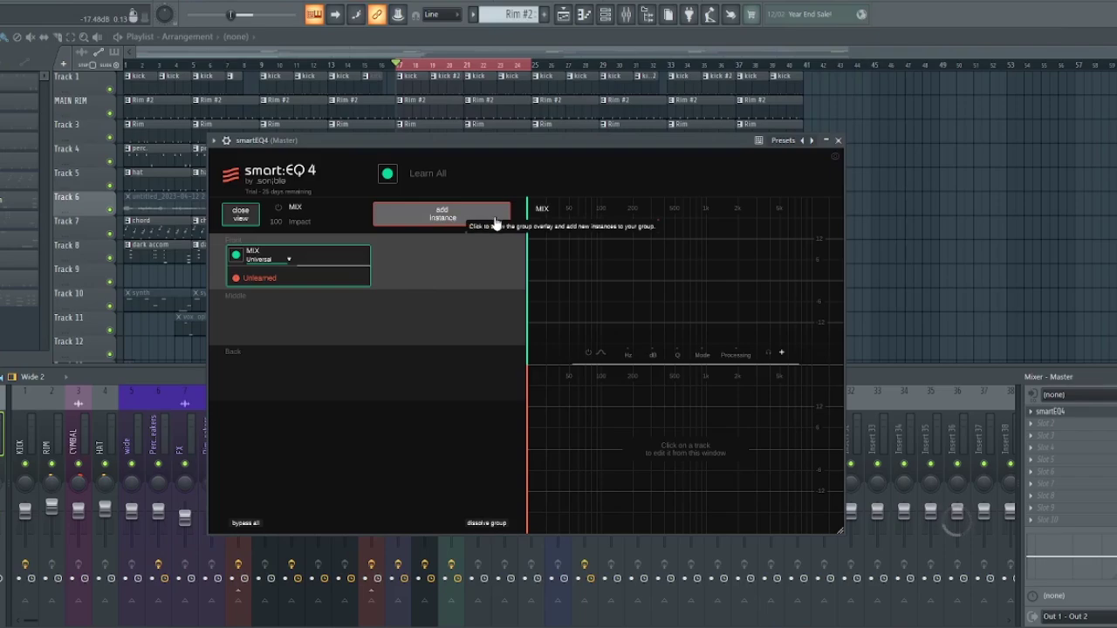
Add VOX FX to Front, KEYS and SUB to Middle, and KICK and DRUMS to Back
left_click(453, 223)
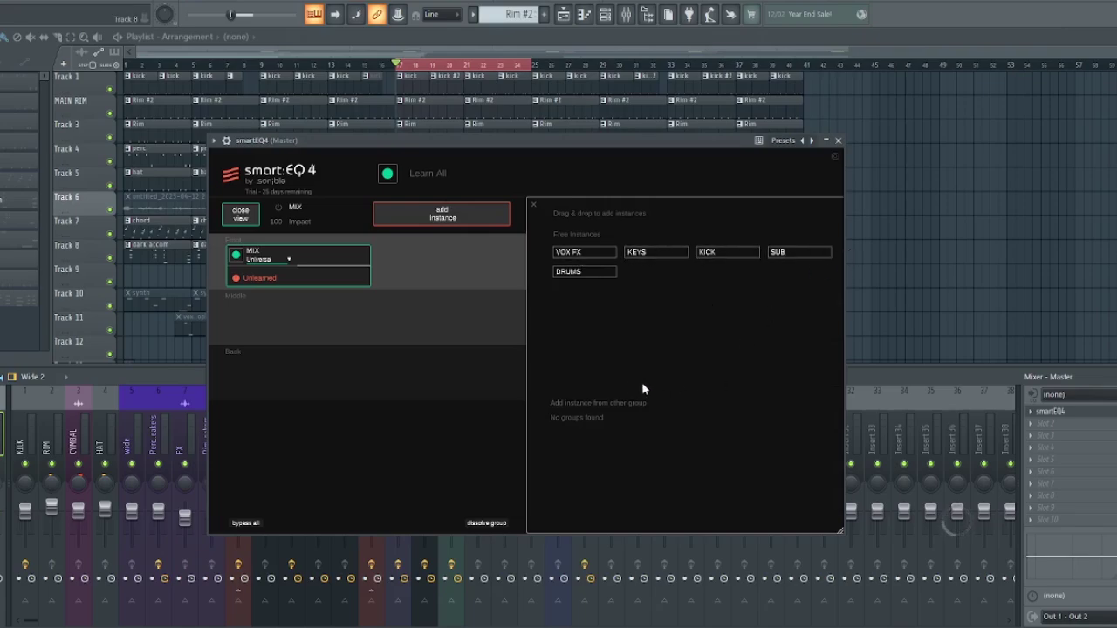
left_click(595, 251)
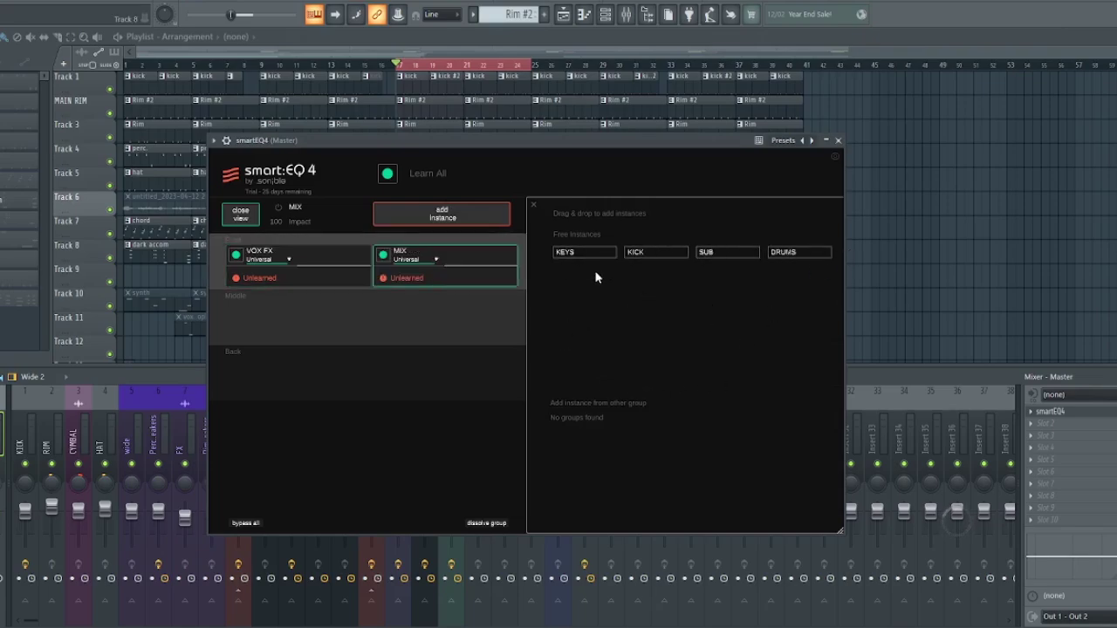
left_click_drag(582, 262, 427, 318)
left_click(651, 254)
left_click_drag(651, 254, 515, 342)
left_click_drag(602, 252, 472, 387)
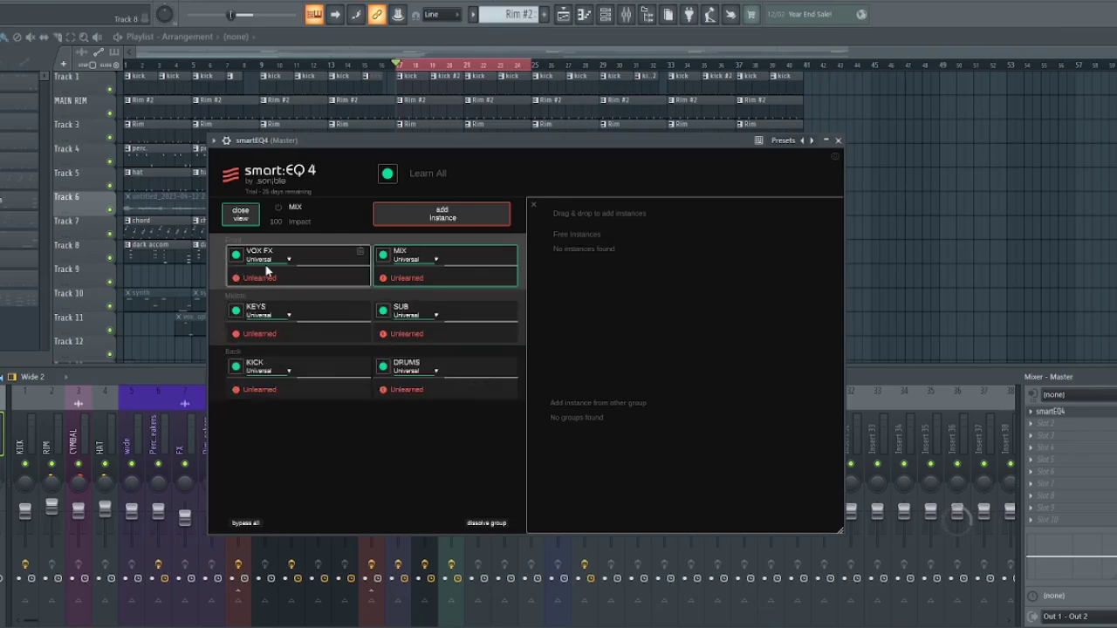
left_click(109, 88, "ctrl")
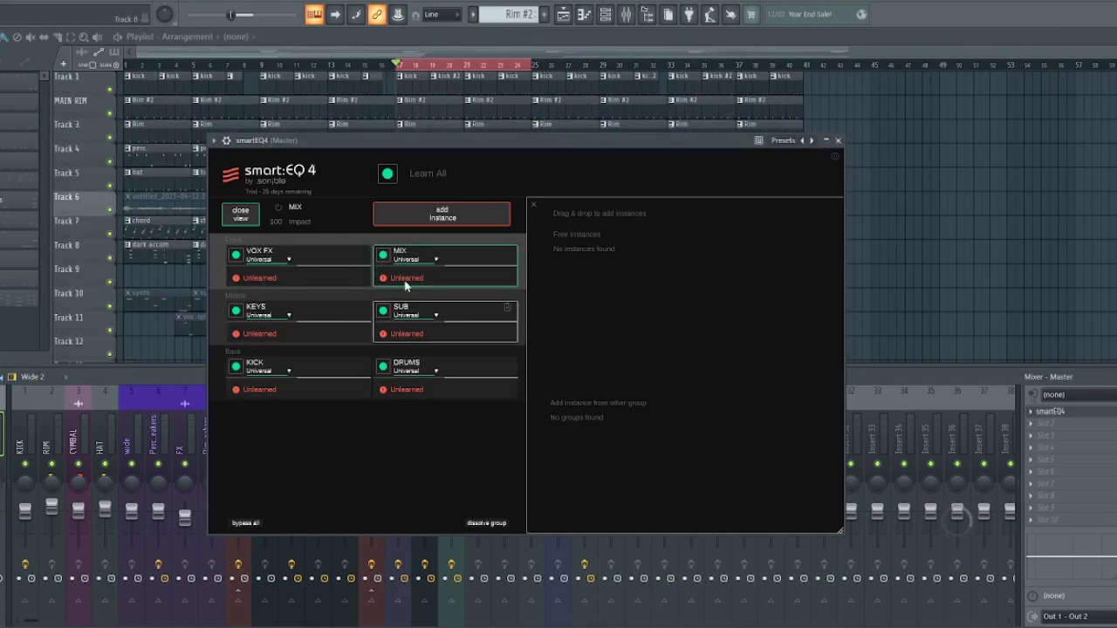
right_click(109, 89)
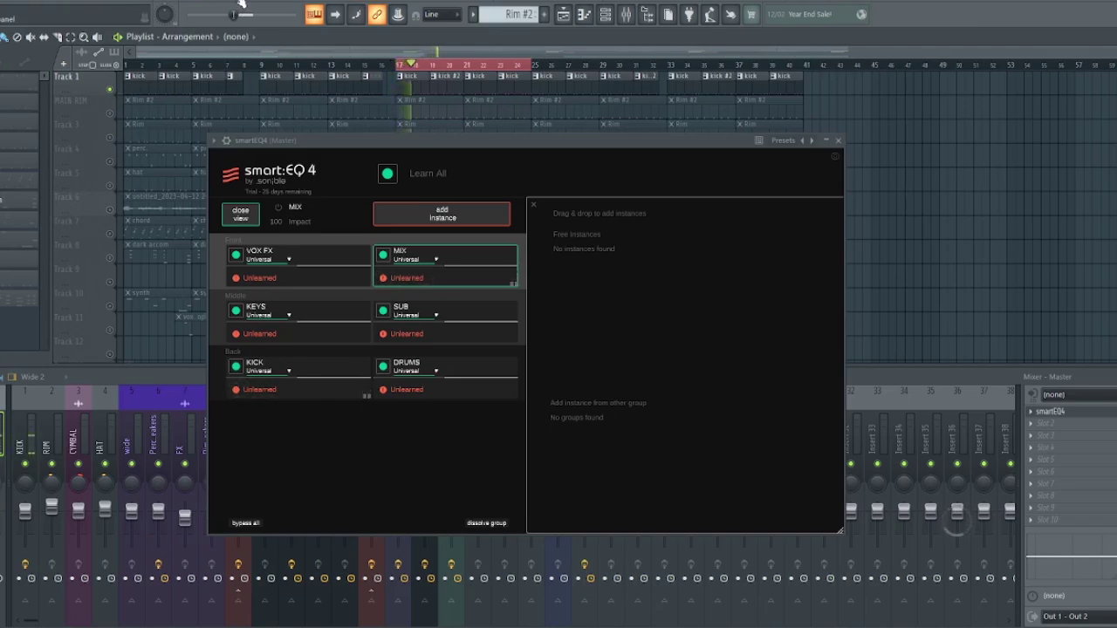
key("space")
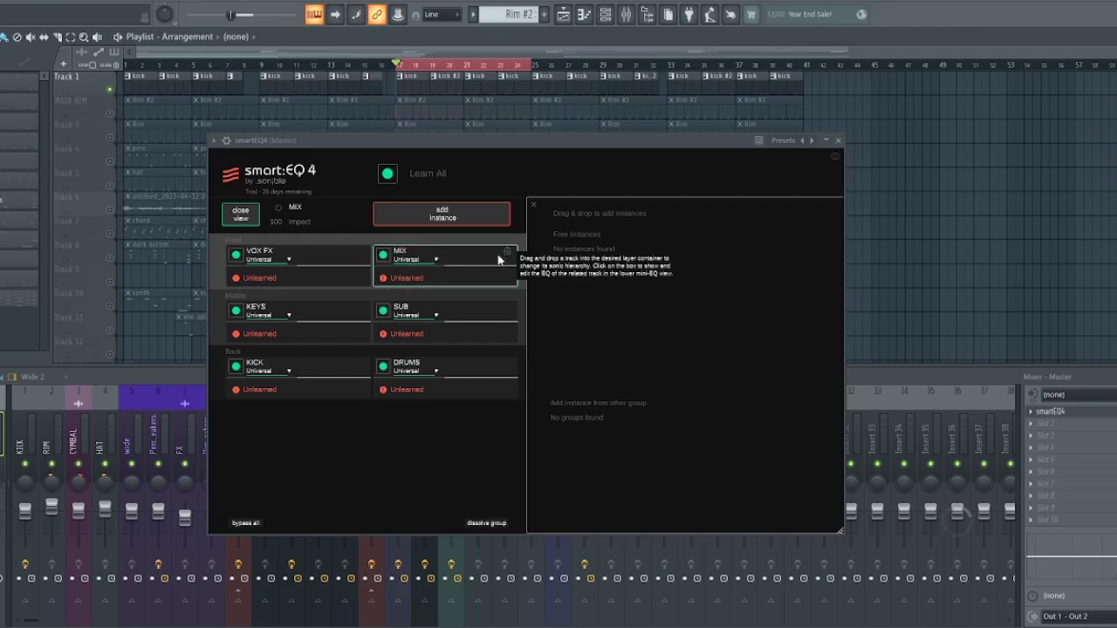
double_click(266, 365)
left_click(323, 474)
left_click(109, 113)
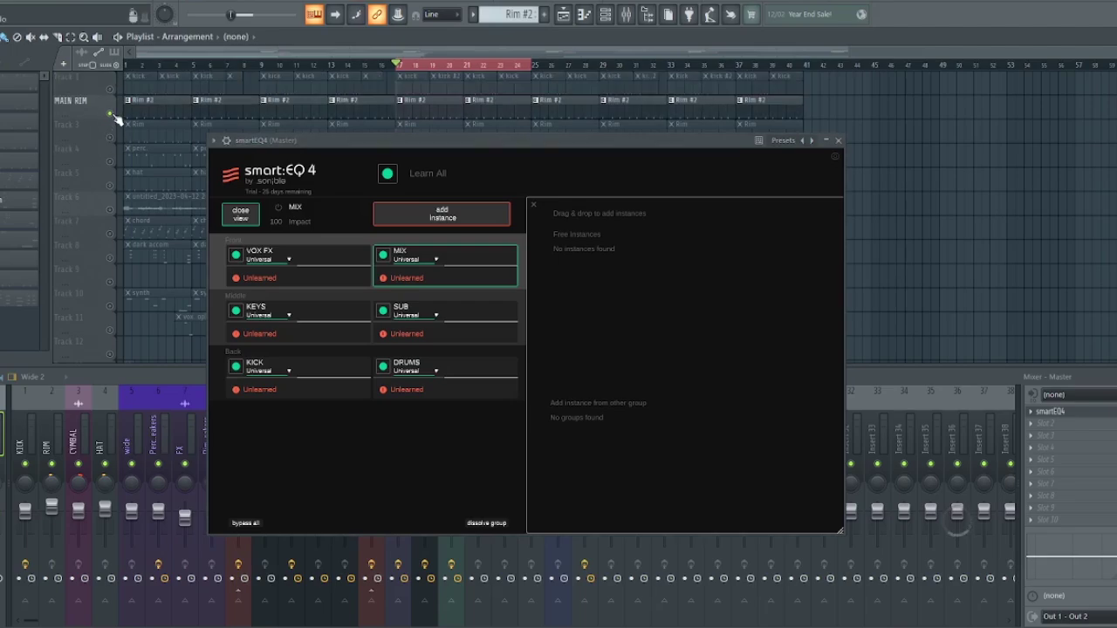
left_click(110, 122)
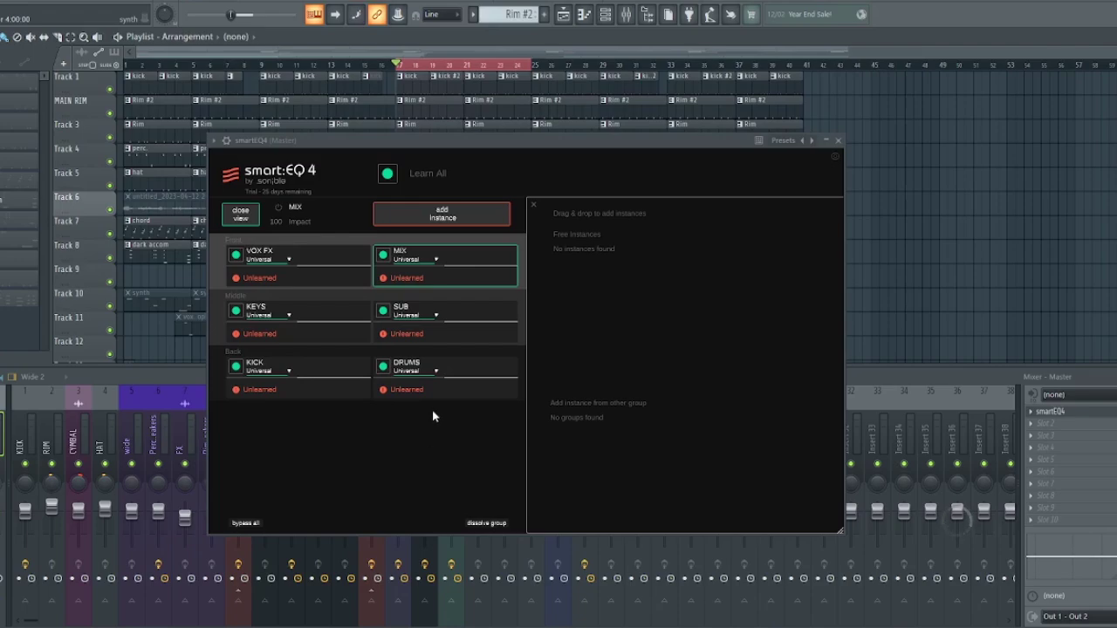
Return from the group overview to the EQ editor and enlarge the smart:EQ 4 window
left_click(244, 216)
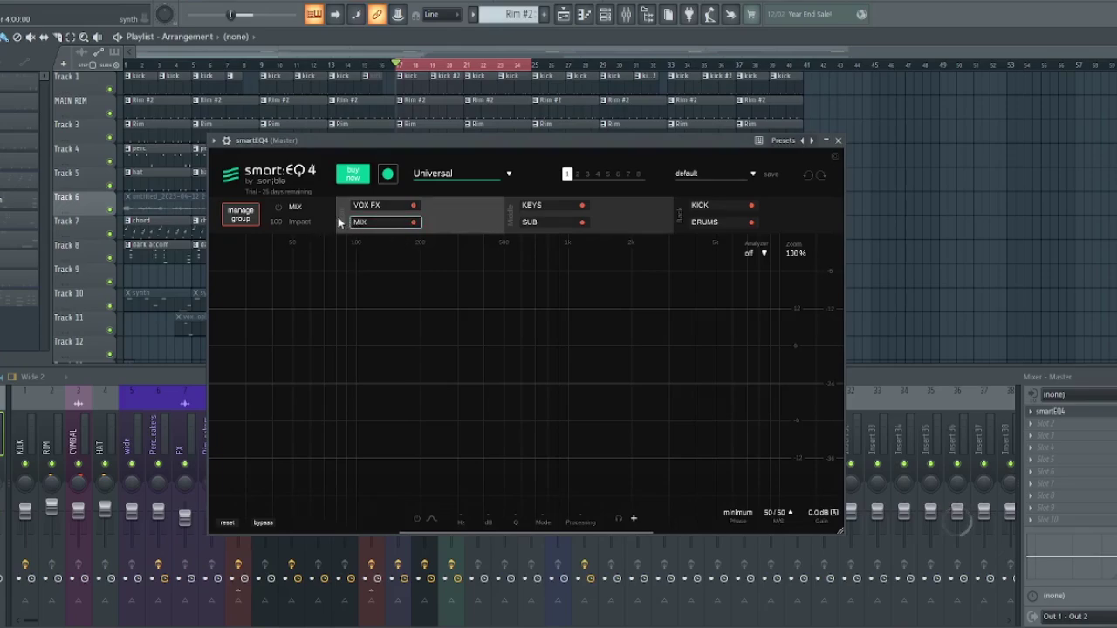
left_click_drag(839, 530, 1029, 621)
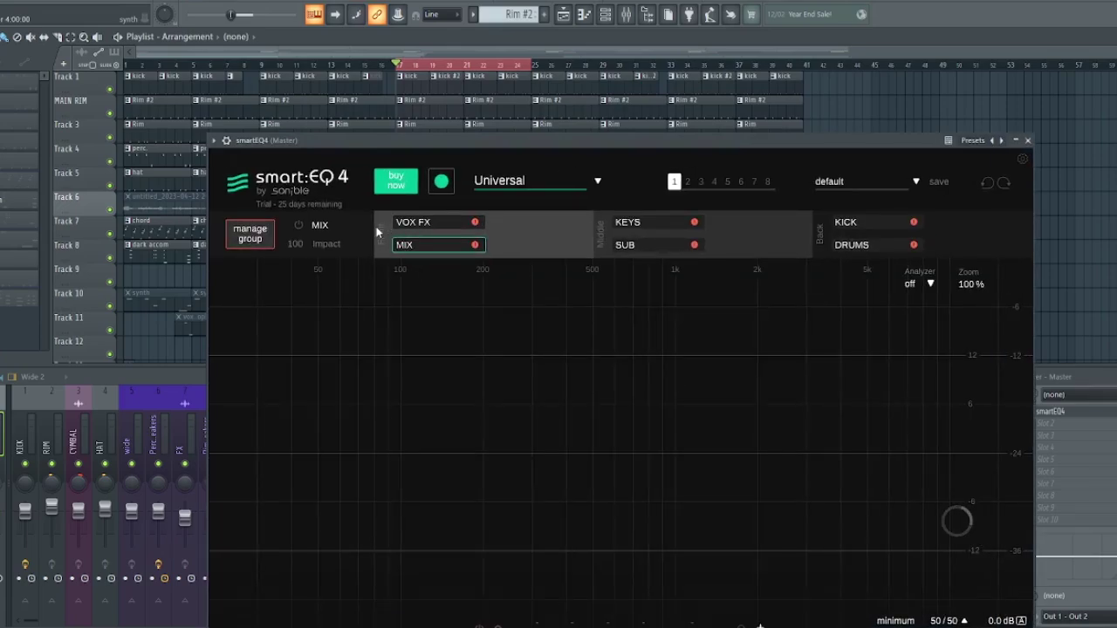
mouse_move(379, 238)
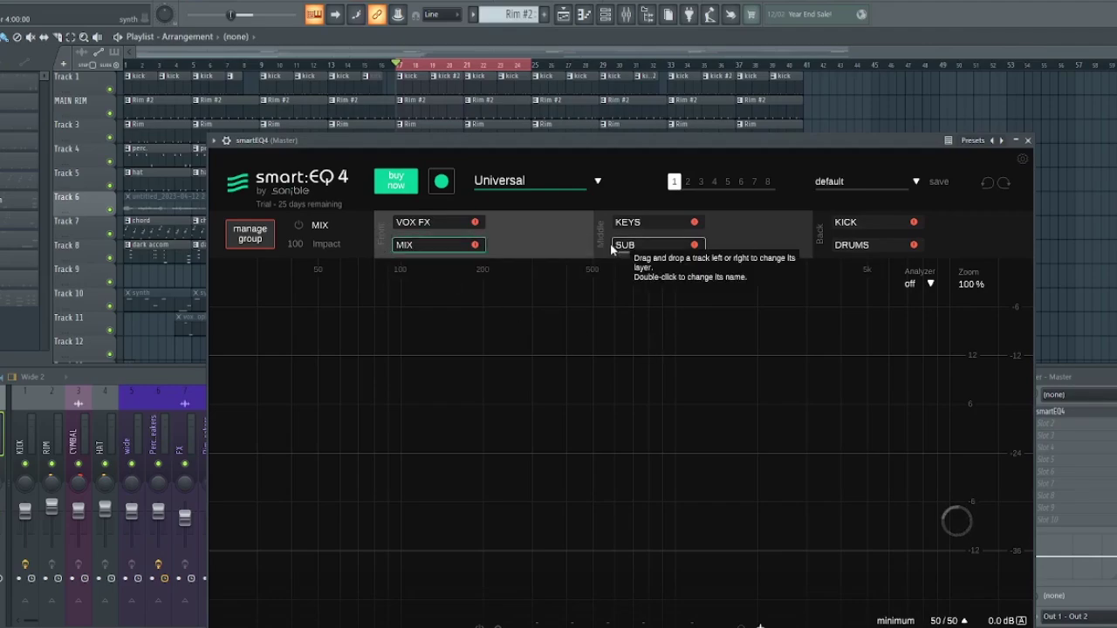
mouse_move(601, 238)
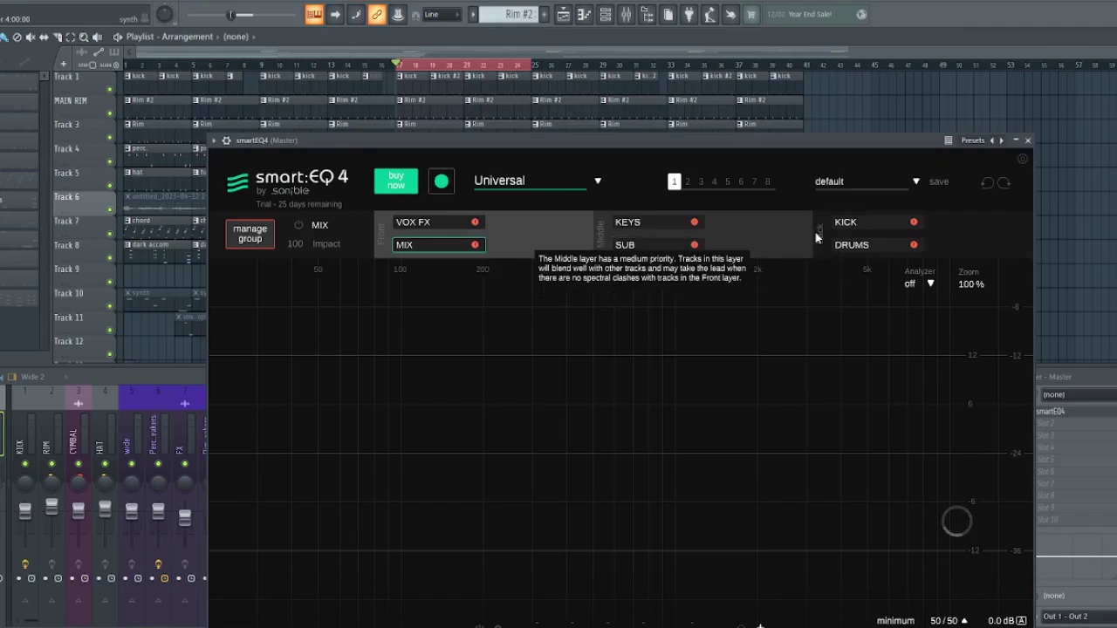
mouse_move(823, 233)
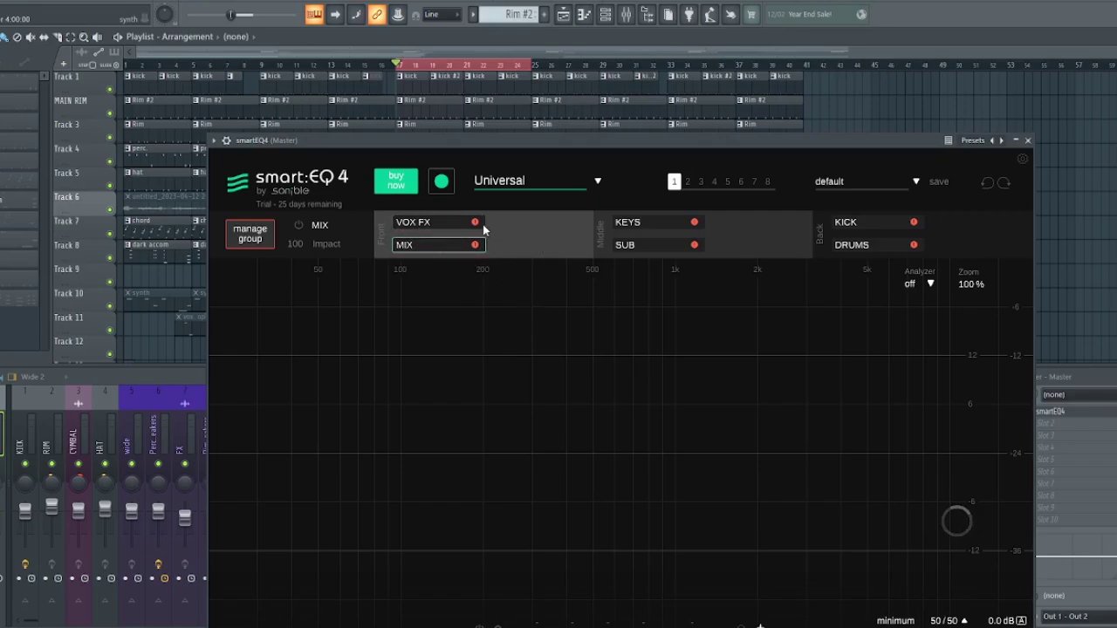
mouse_move(601, 236)
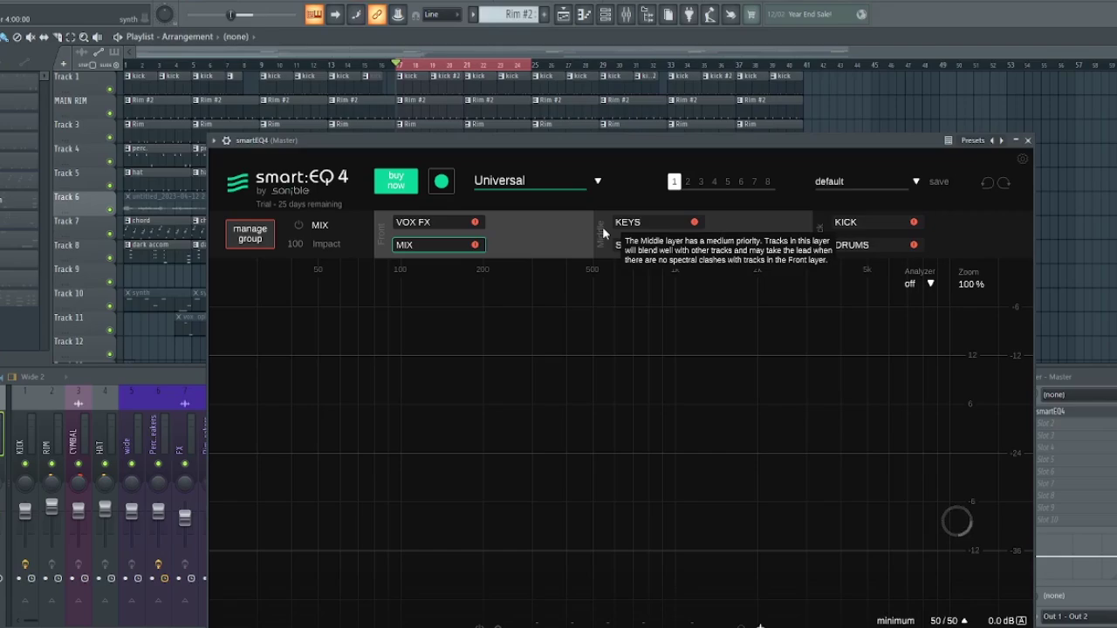
Open the group management view showing the instance cards in each layer
left_click(250, 233)
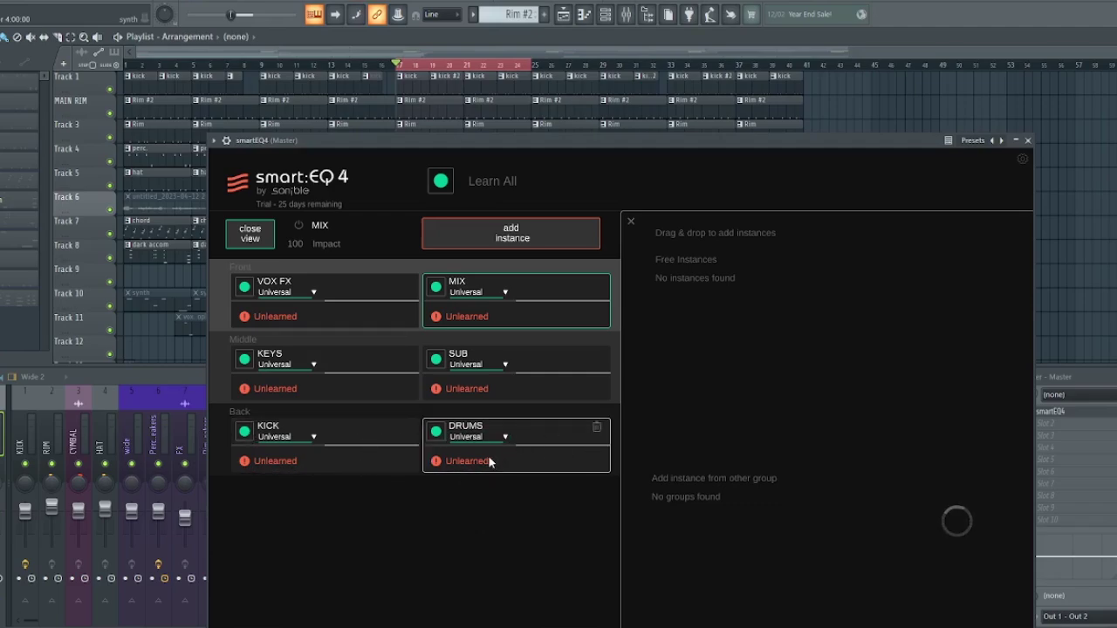
mouse_move(489, 463)
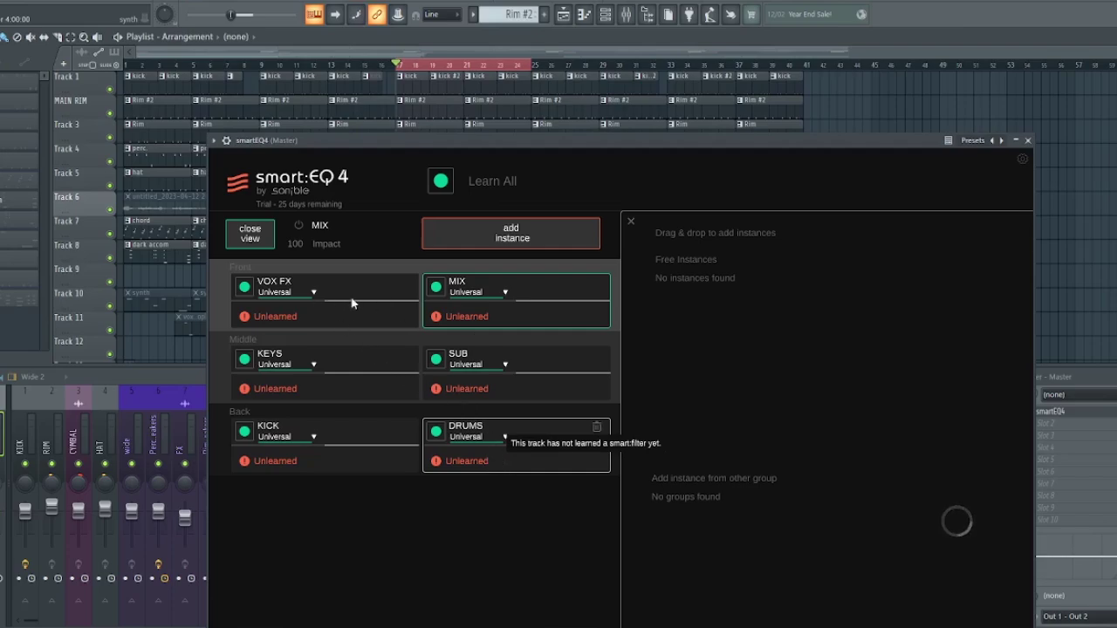
mouse_move(472, 335)
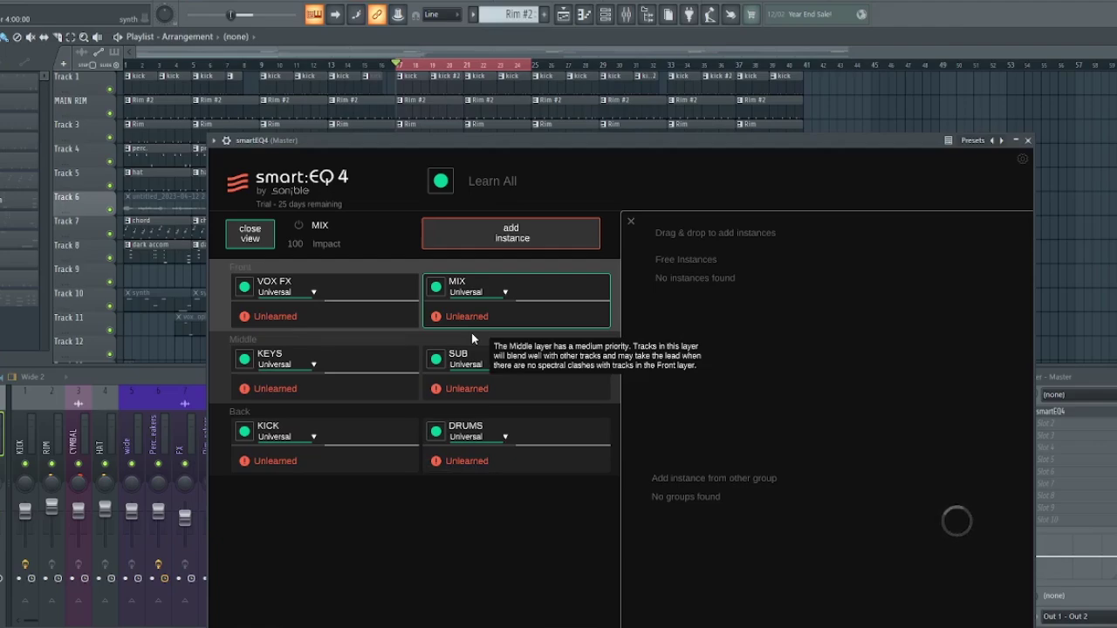
mouse_move(403, 371)
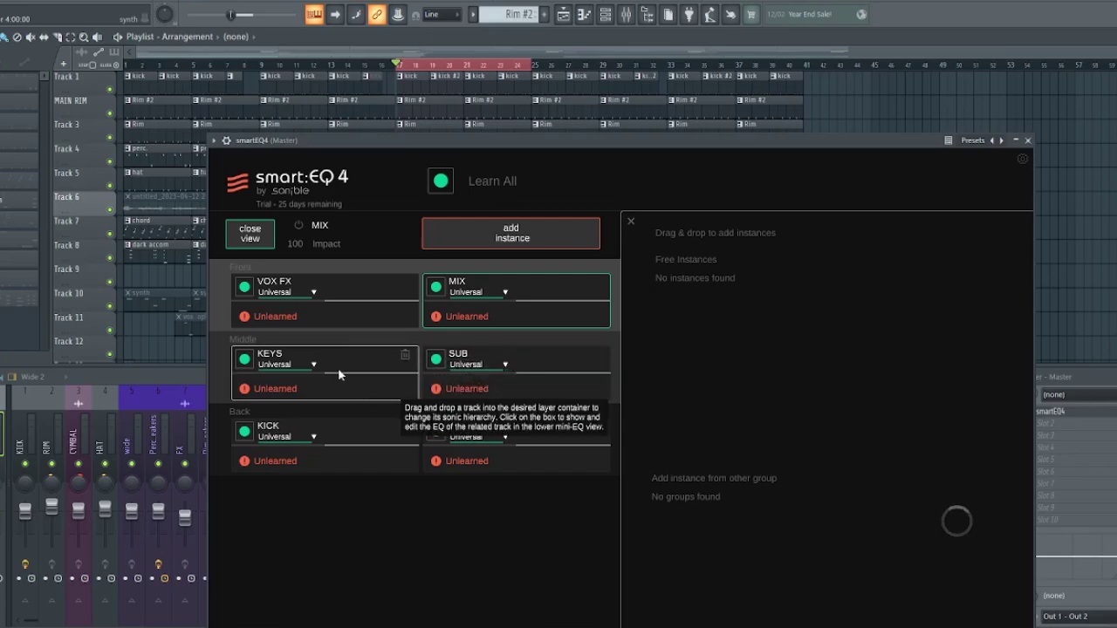
mouse_move(298, 320)
mouse_move(428, 350)
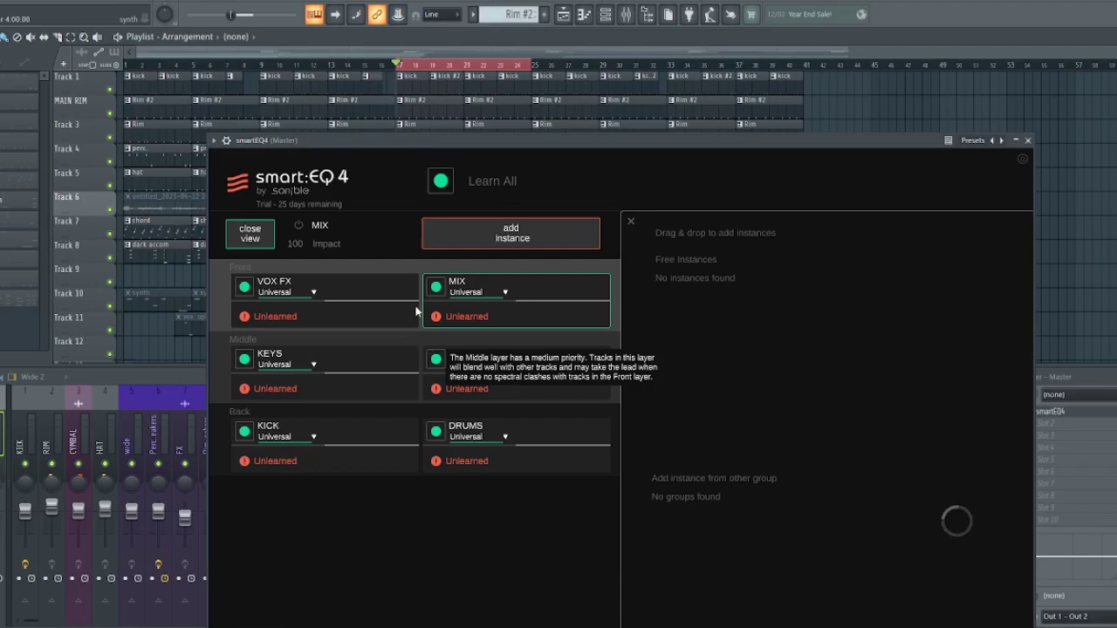
Move KEYS into the Front layer so all six instances share it, then start playback
left_click_drag(379, 380, 437, 427)
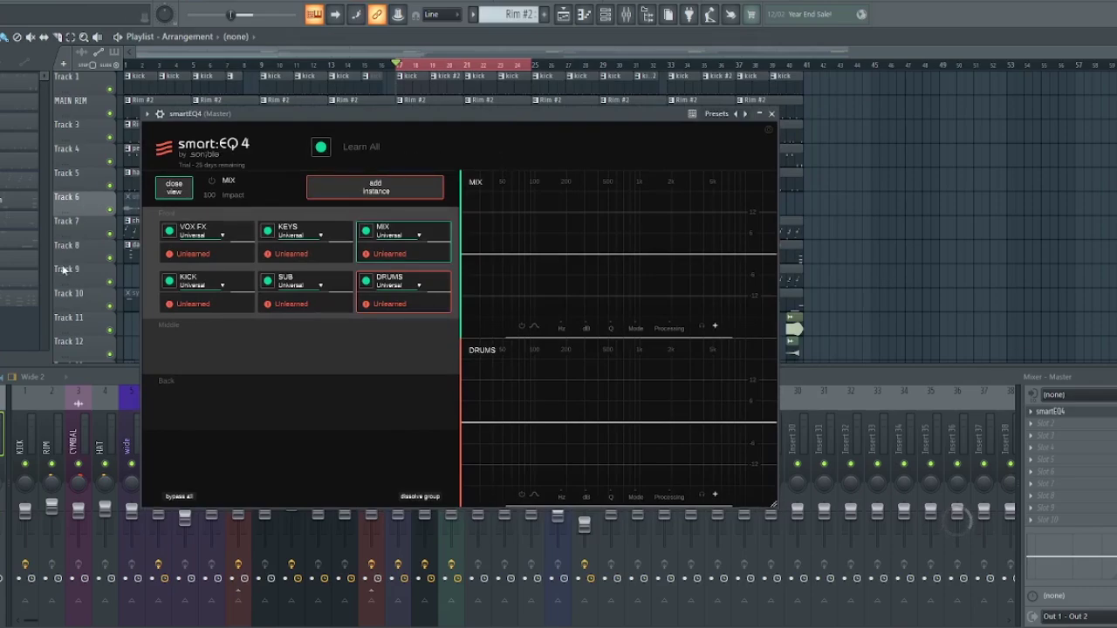
left_click(321, 147)
key("space")
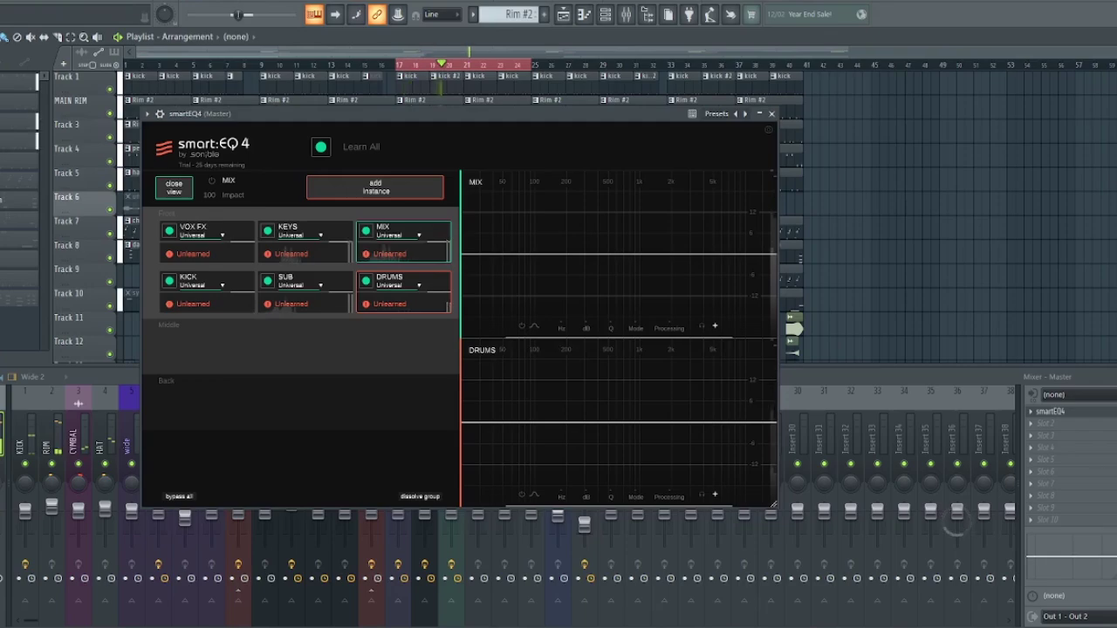
Hide the Playlist (F5) and Mixer (F9), shift the plugin window, and run Learn All
key("F5")
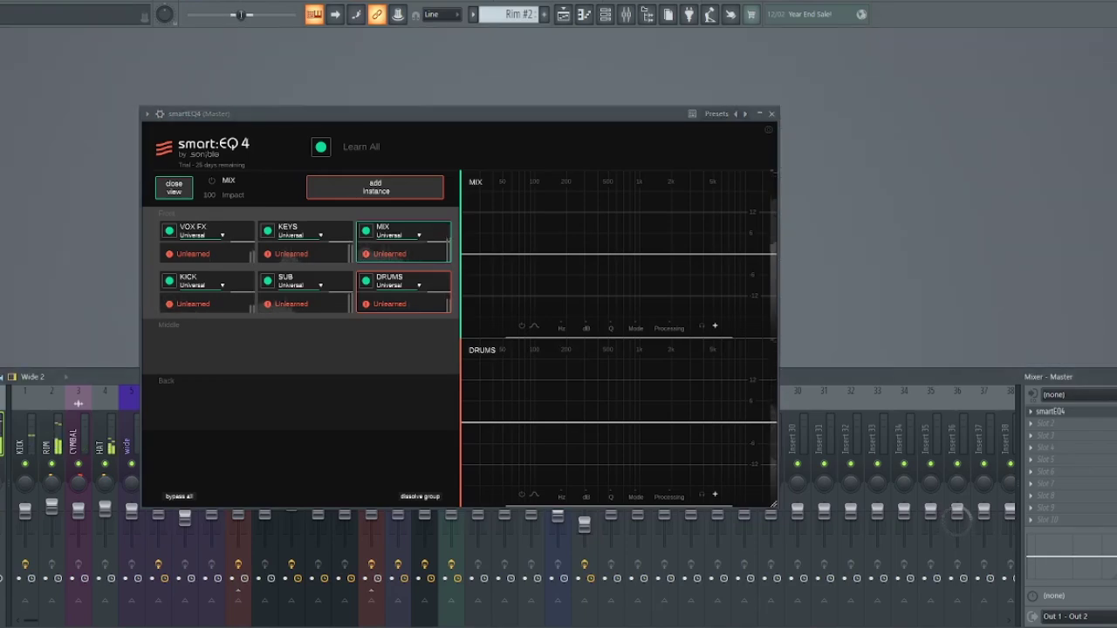
key("F9")
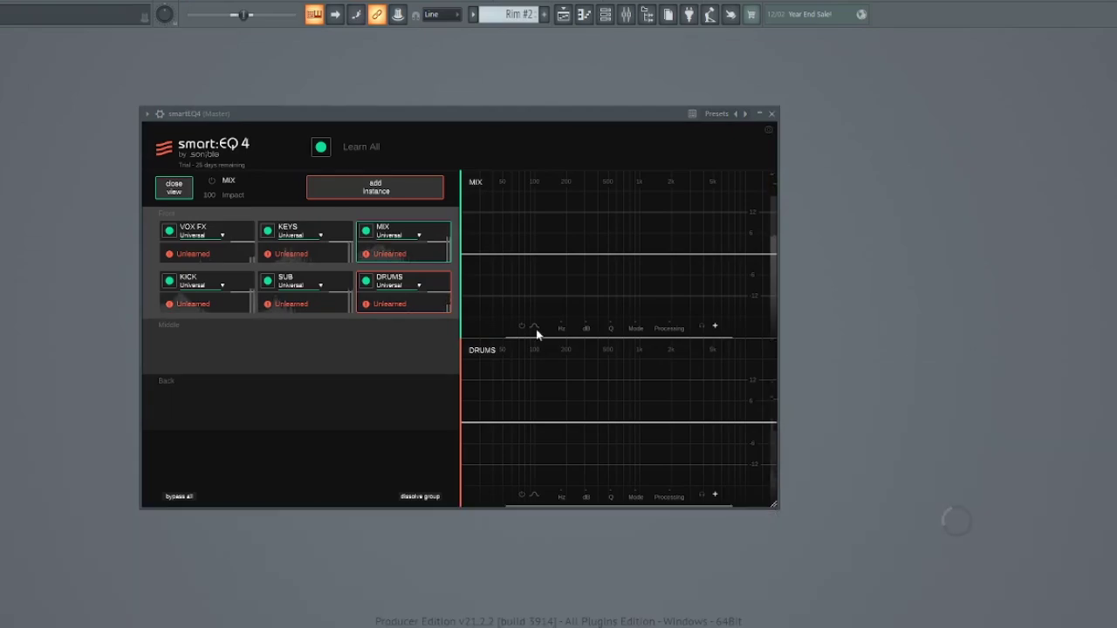
left_click_drag(511, 115, 570, 110)
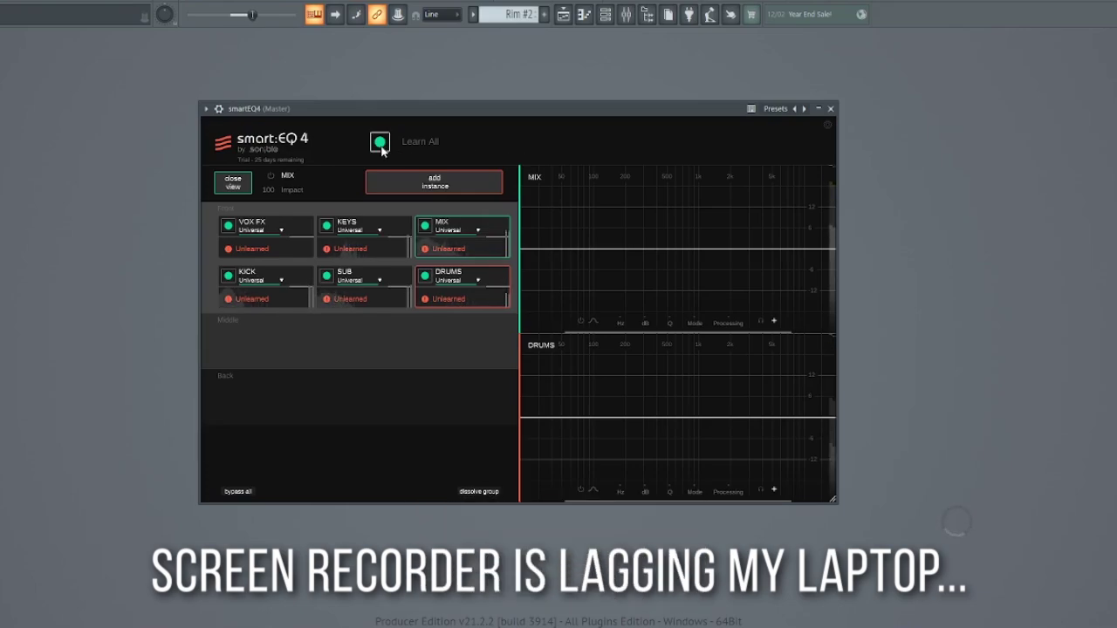
left_click(380, 143)
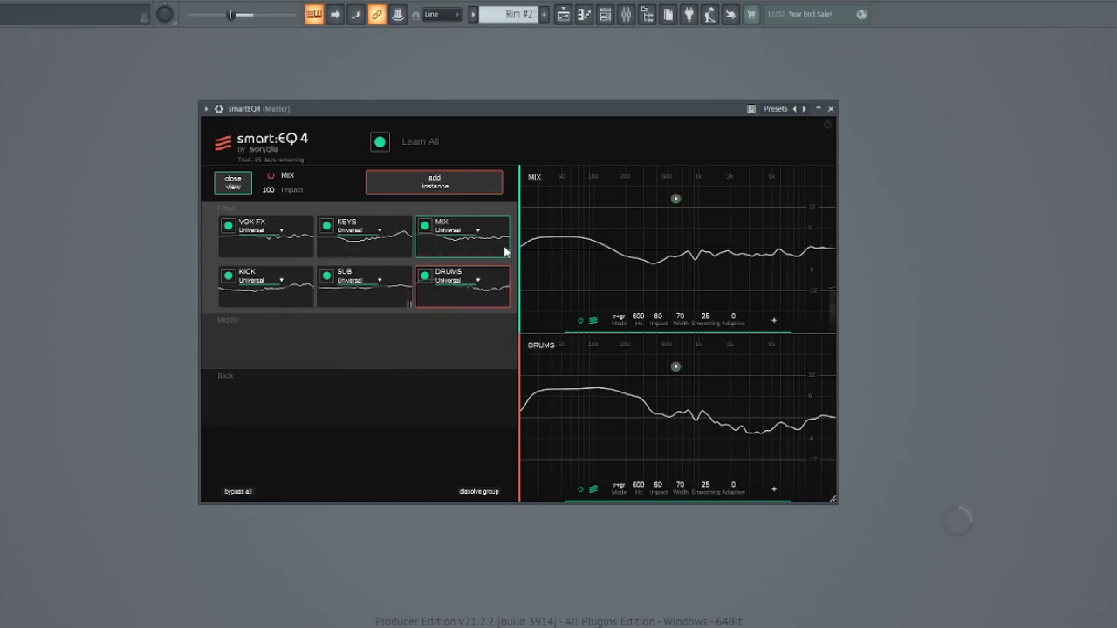
Show the MIX learned curves, then toggle 'bypass all' on and off twice to compare
mouse_move(498, 248)
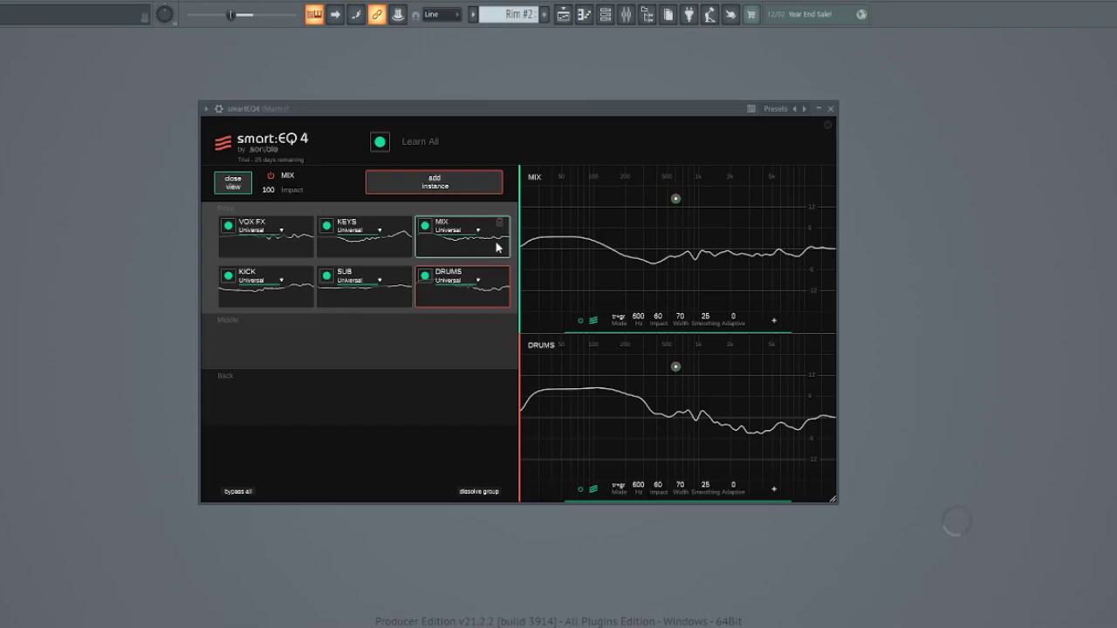
left_click(498, 248)
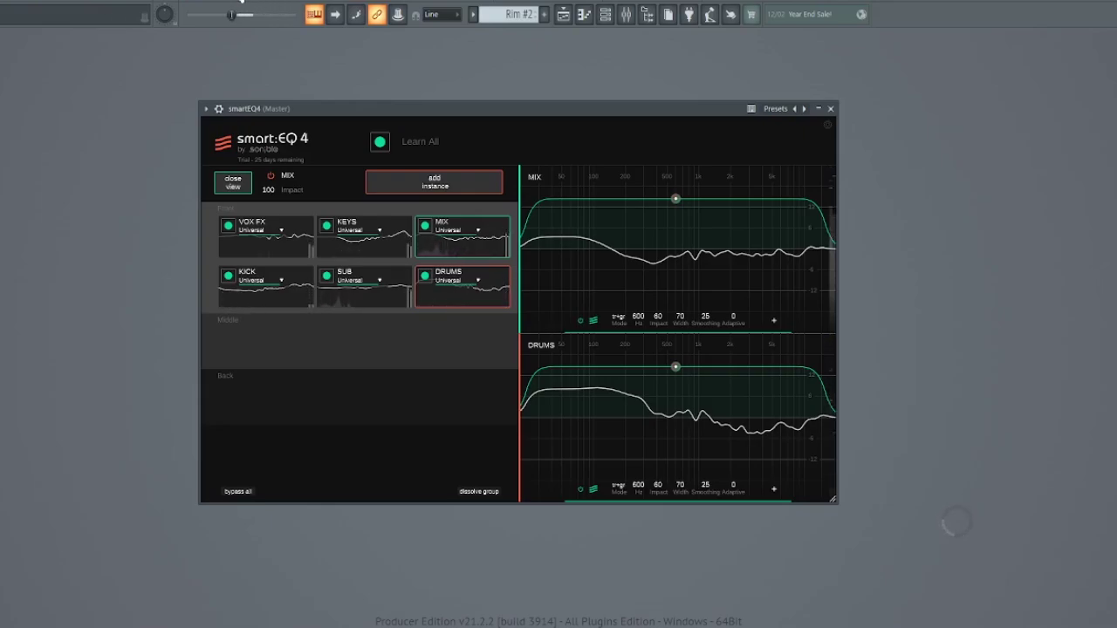
left_click(245, 494)
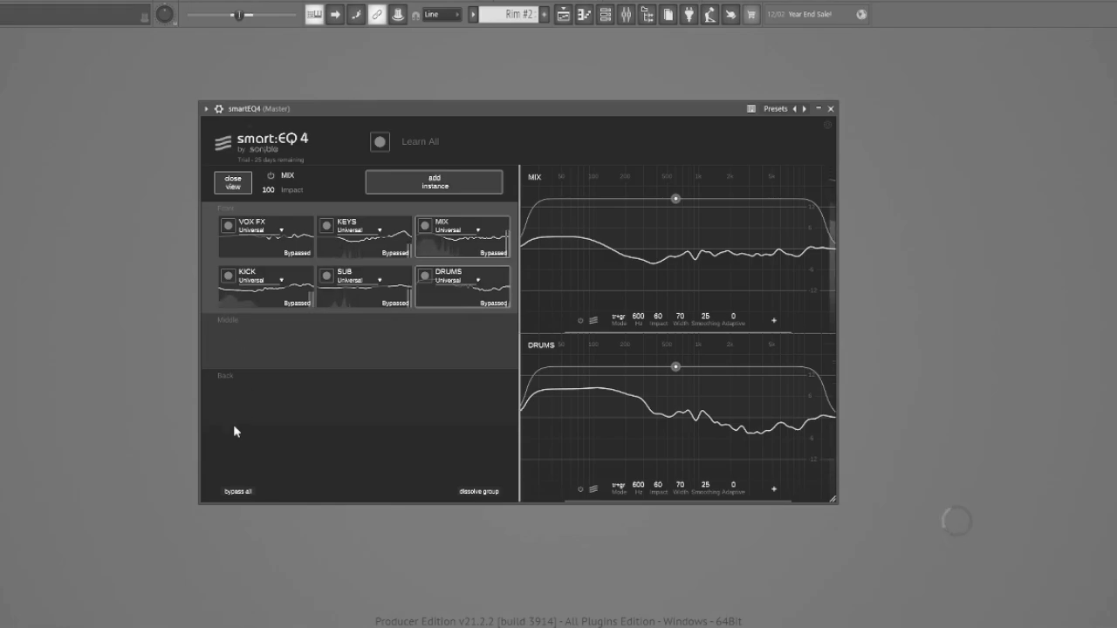
left_click(244, 492)
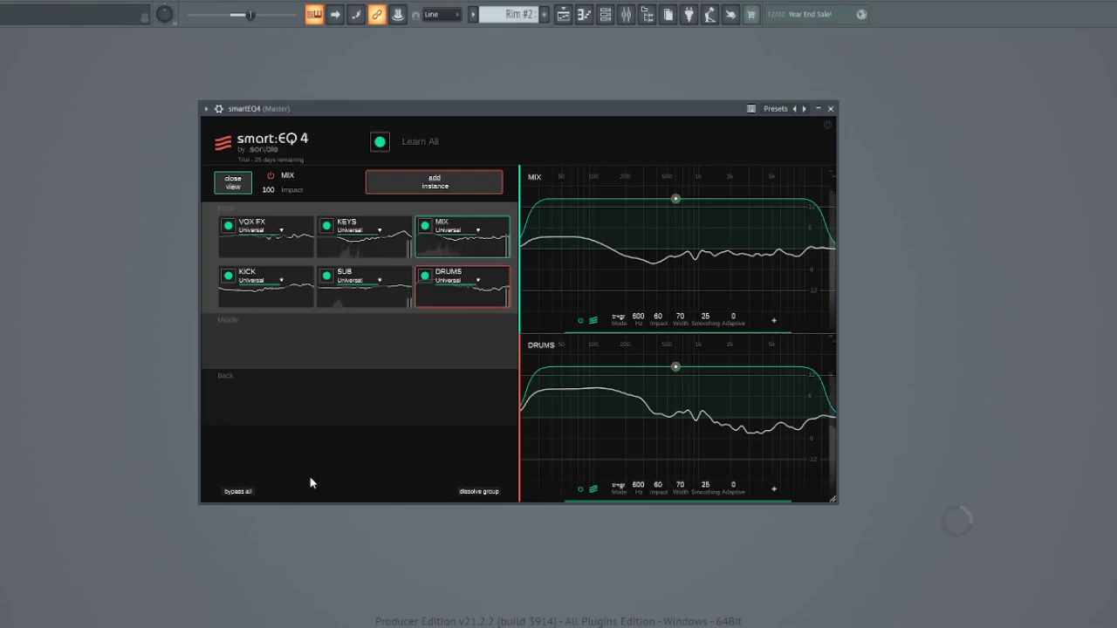
left_click(254, 493)
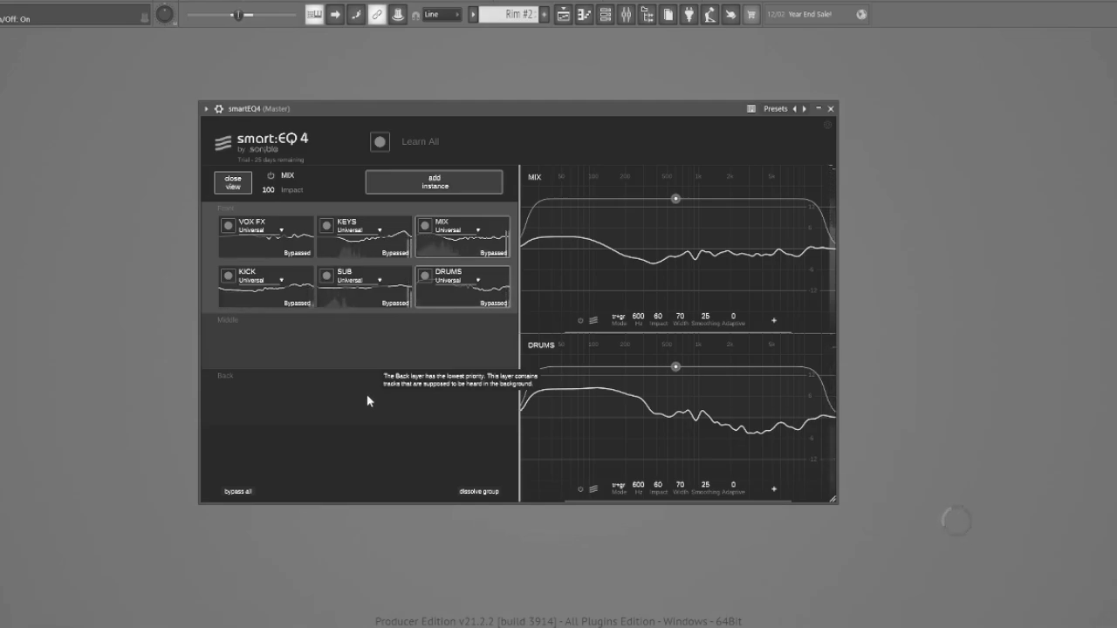
left_click(239, 493)
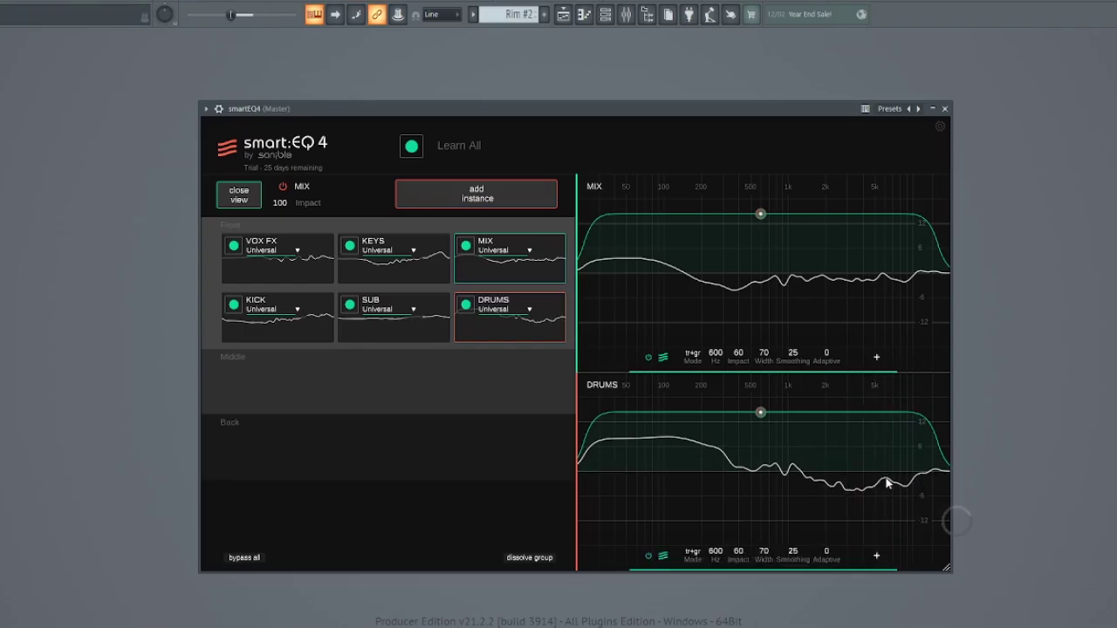
Add a 6.2 kHz DRUMS bell plus two lower bands, setting the boost to +9.1 dB, static processing
left_click_drag(885, 479, 886, 414)
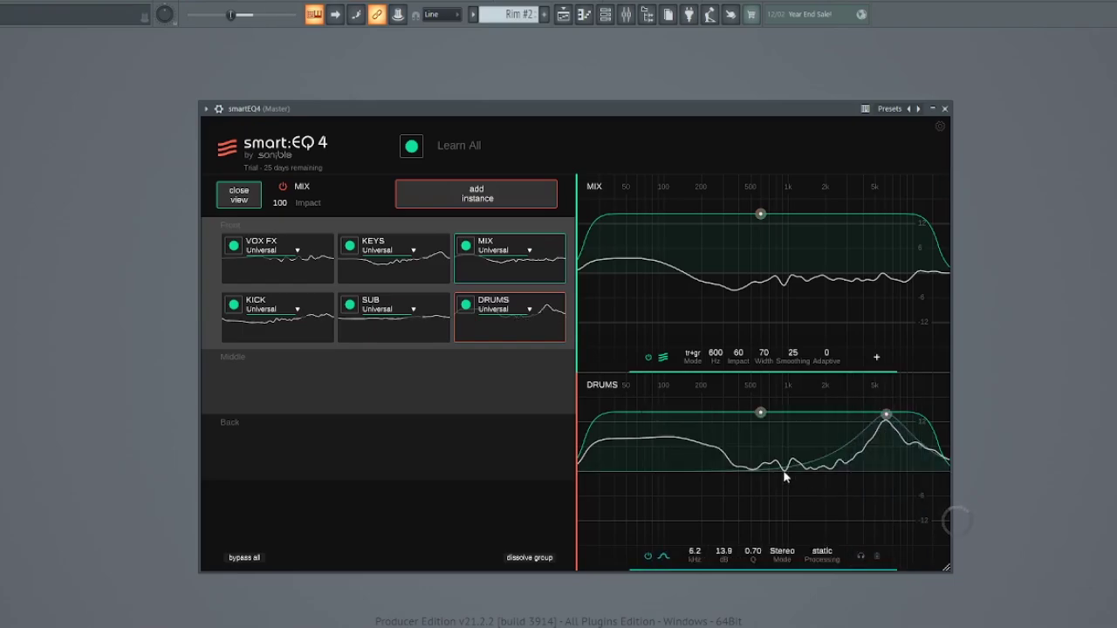
left_click(786, 469)
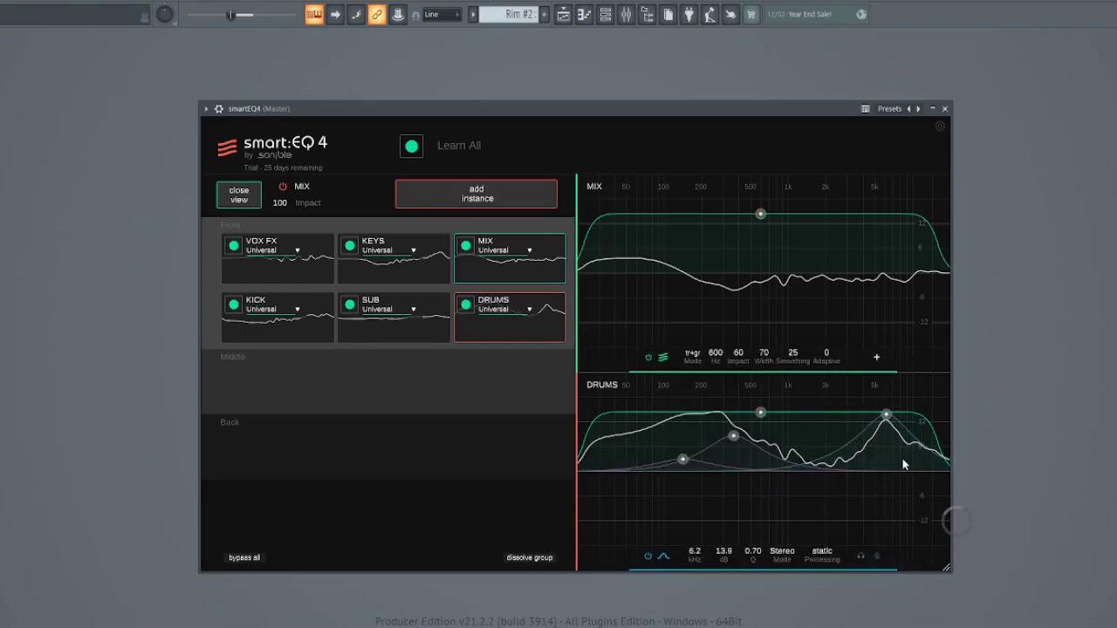
left_click(888, 415)
left_click_drag(889, 429, 889, 449)
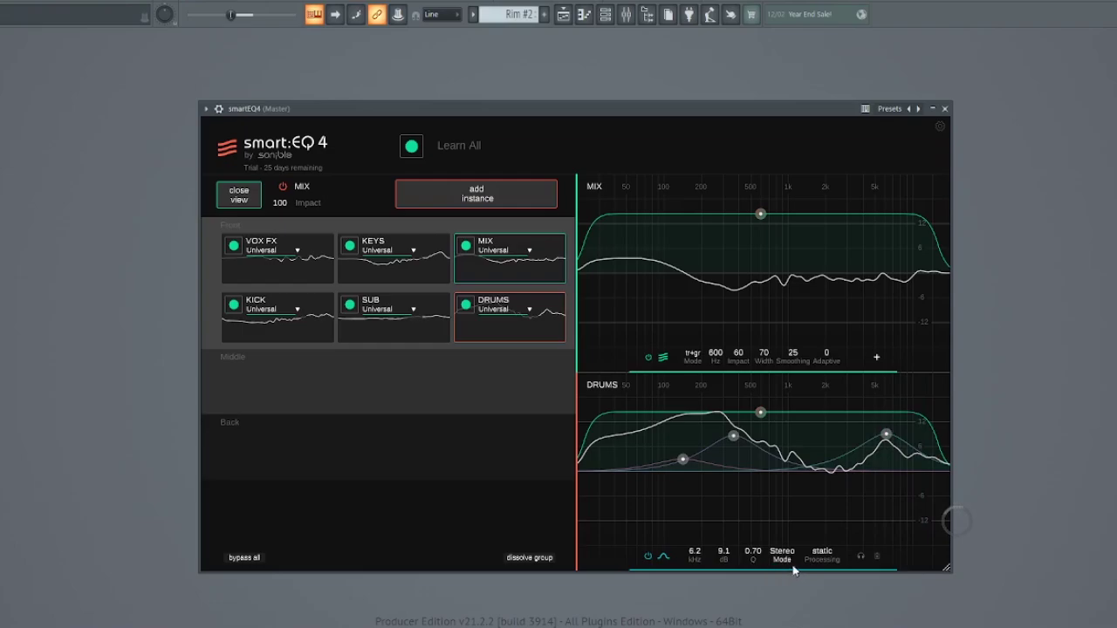
left_click(825, 555)
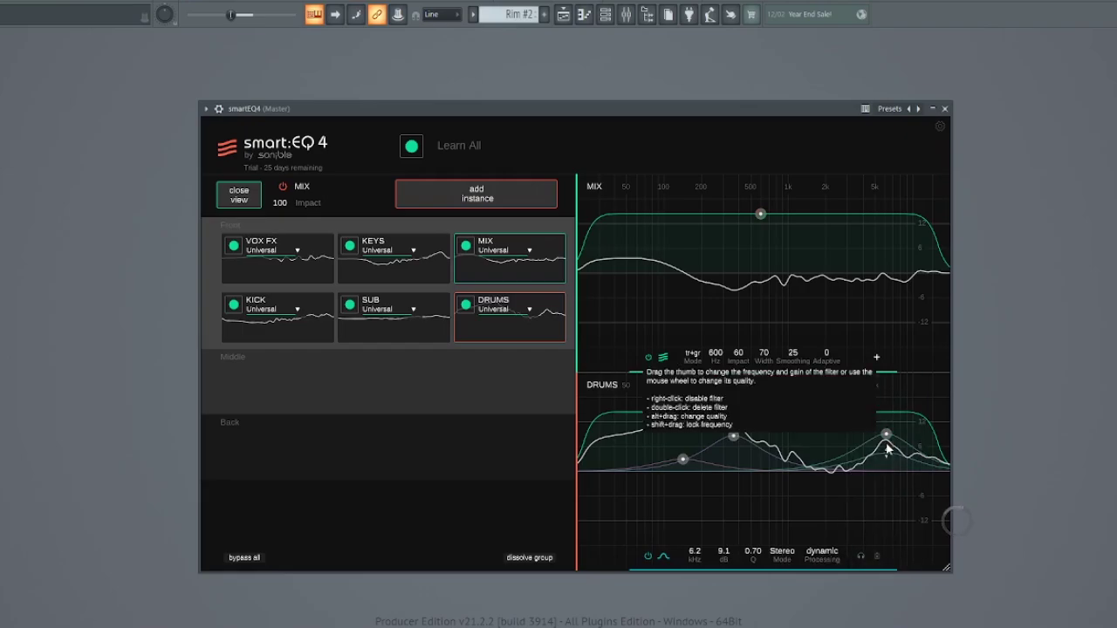
left_click(824, 552)
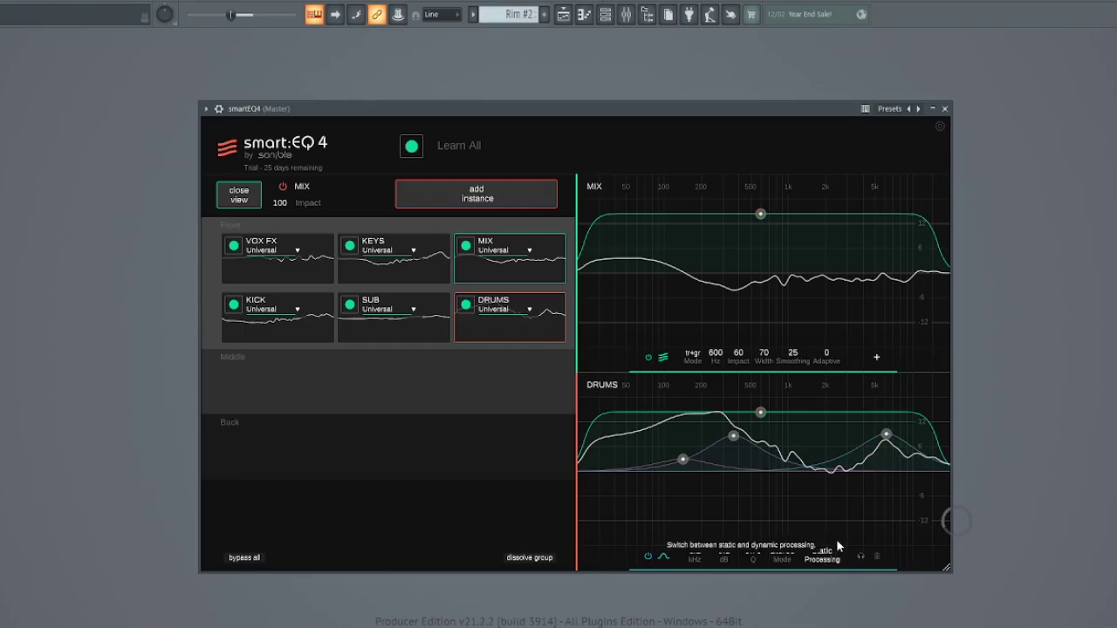